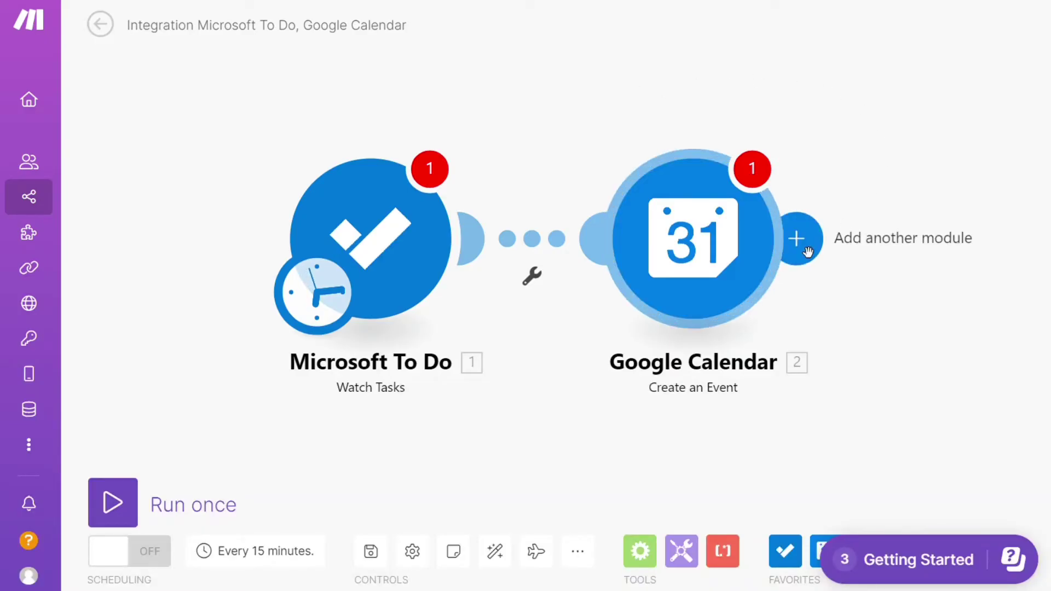
Add a module after Google Calendar, search 'to do' and view Microsoft To Do's actions
left_click(805, 249)
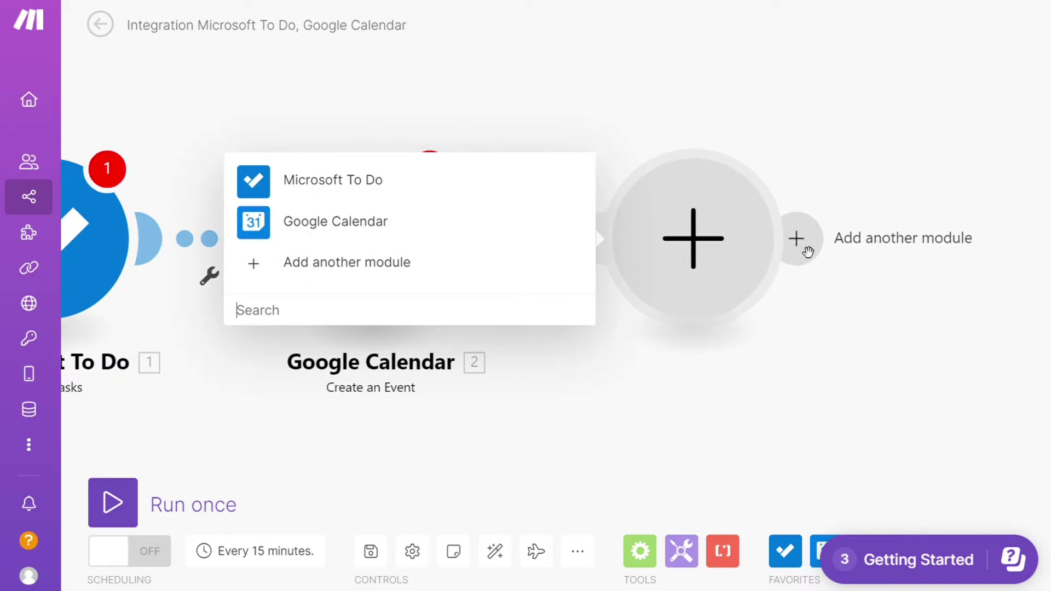
type("to do")
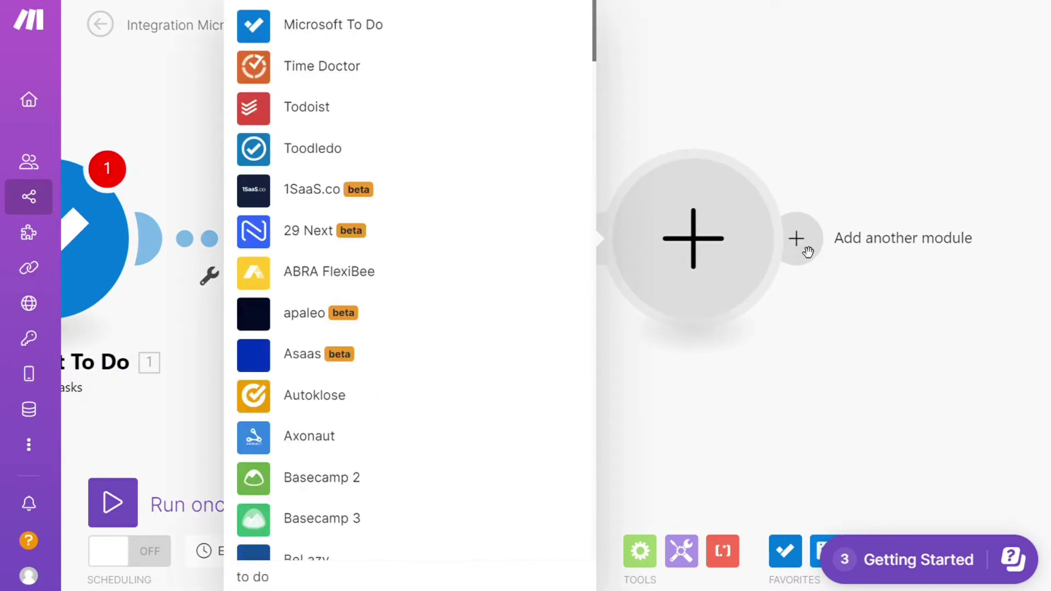
left_click(431, 34)
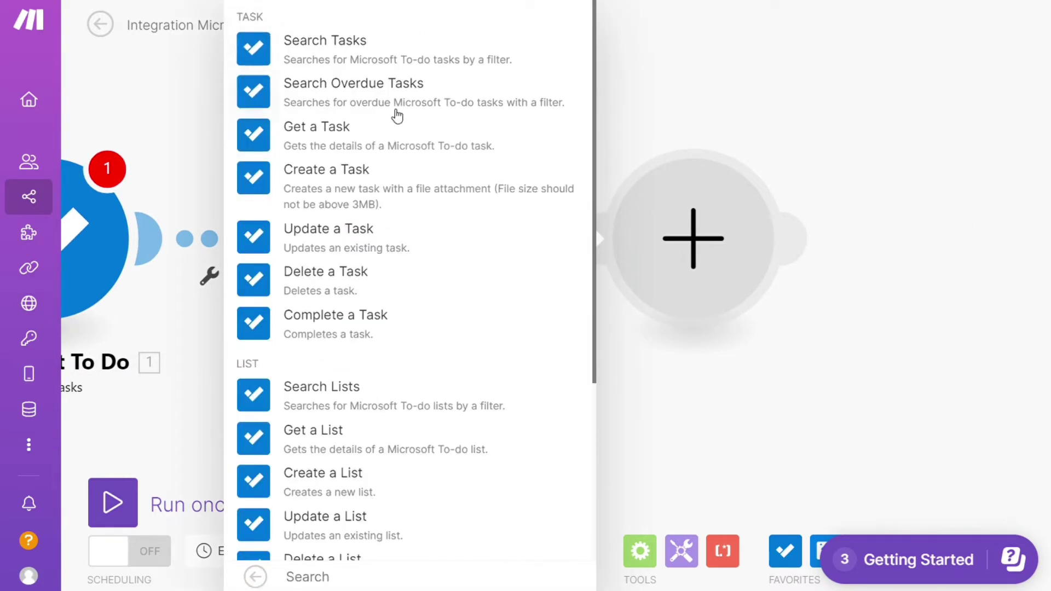
left_click_drag(597, 117, 709, 120)
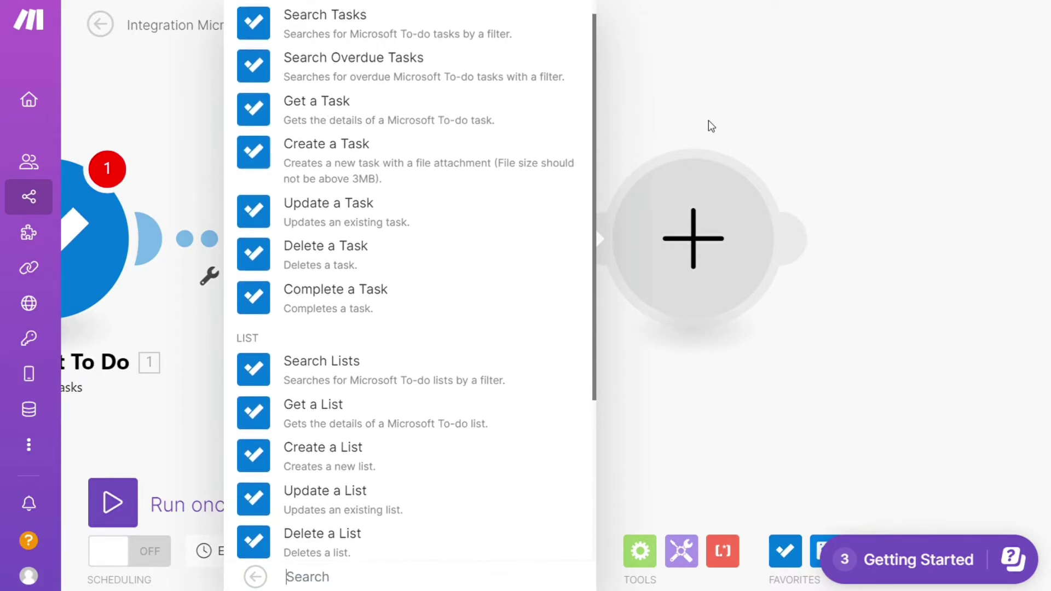
left_click(709, 120)
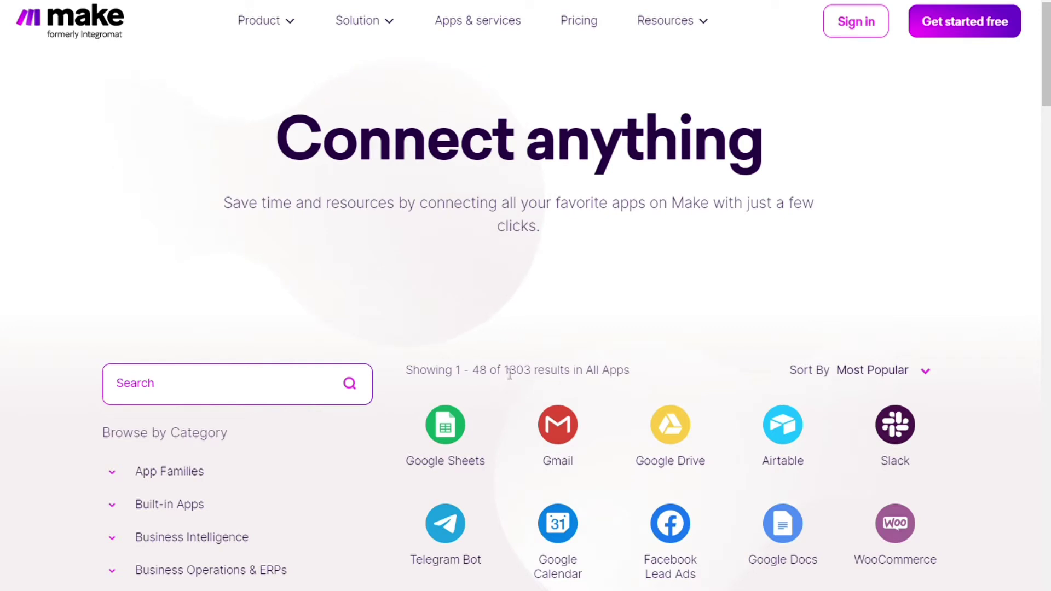
Browse the Apps & services page, briefly highlighting the 1303 total results count
double_click(513, 375)
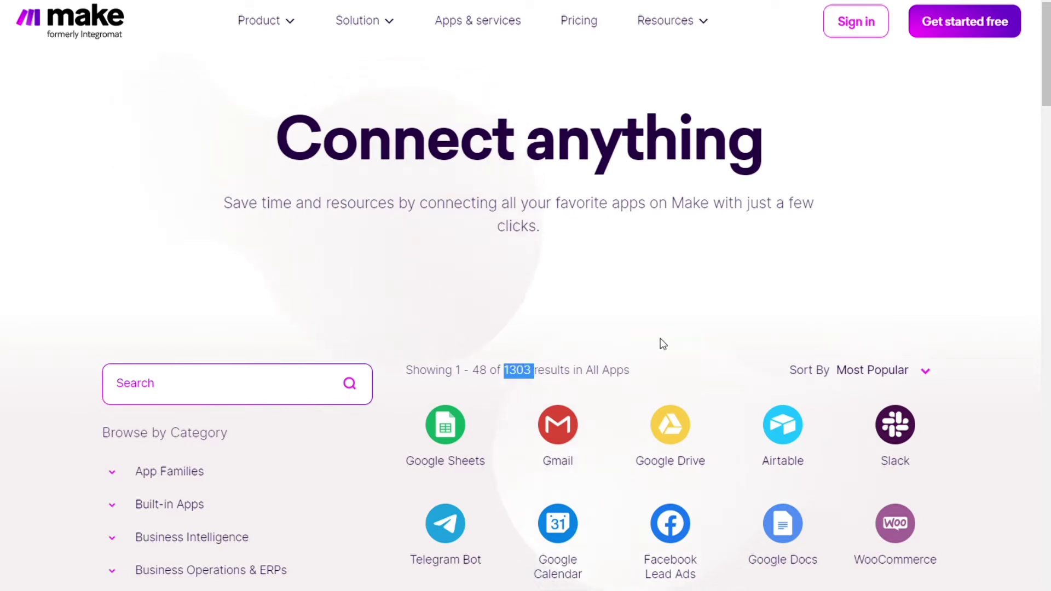
left_click(663, 344)
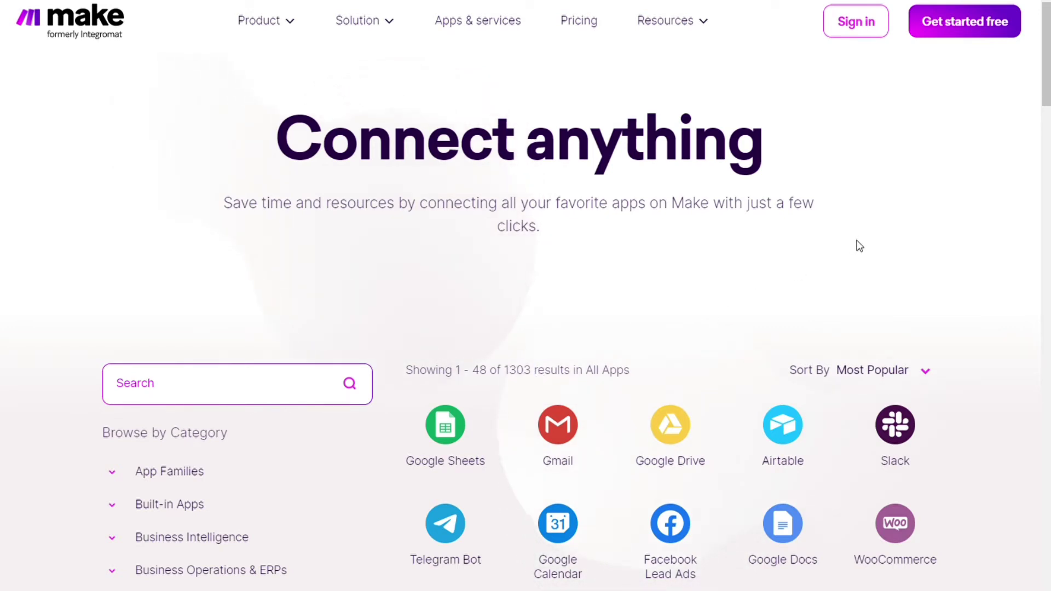
mouse_move(1046, 92)
left_mouse_down()
mouse_move(1046, 123)
mouse_move(1047, 84)
left_mouse_up()
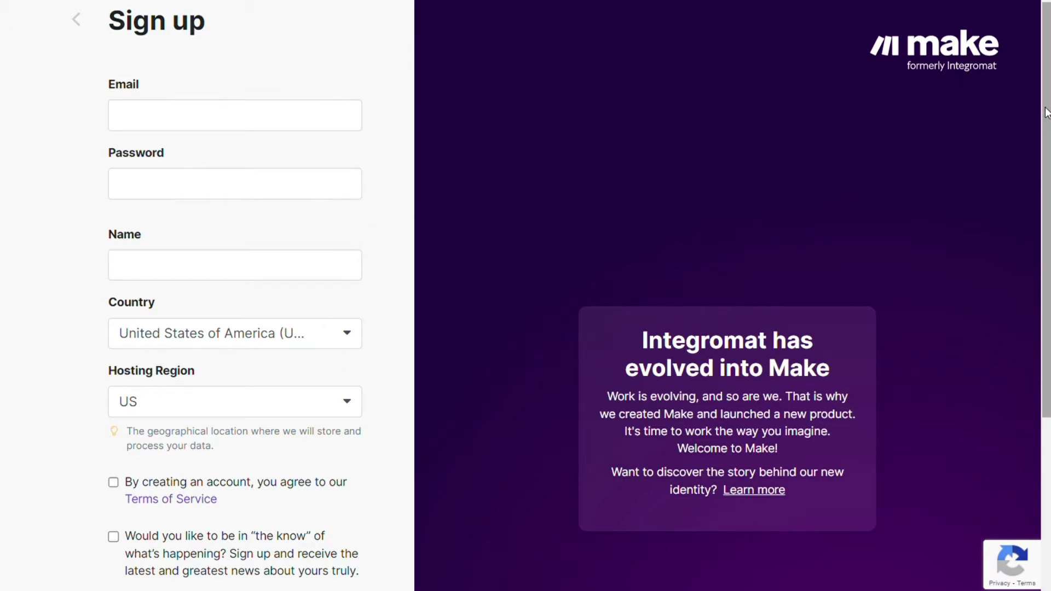
Scroll the Sign up page down to the Sign up for FREE buttons
left_click_drag(1046, 113, 1040, 306)
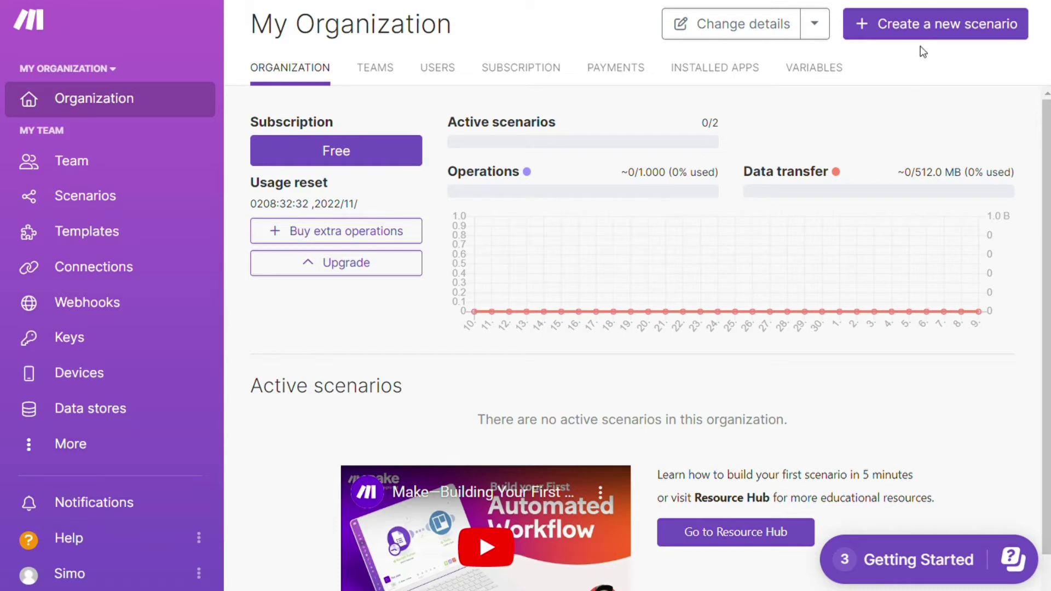
Open a blank New scenario editor from the My Organization dashboard
left_click(948, 38)
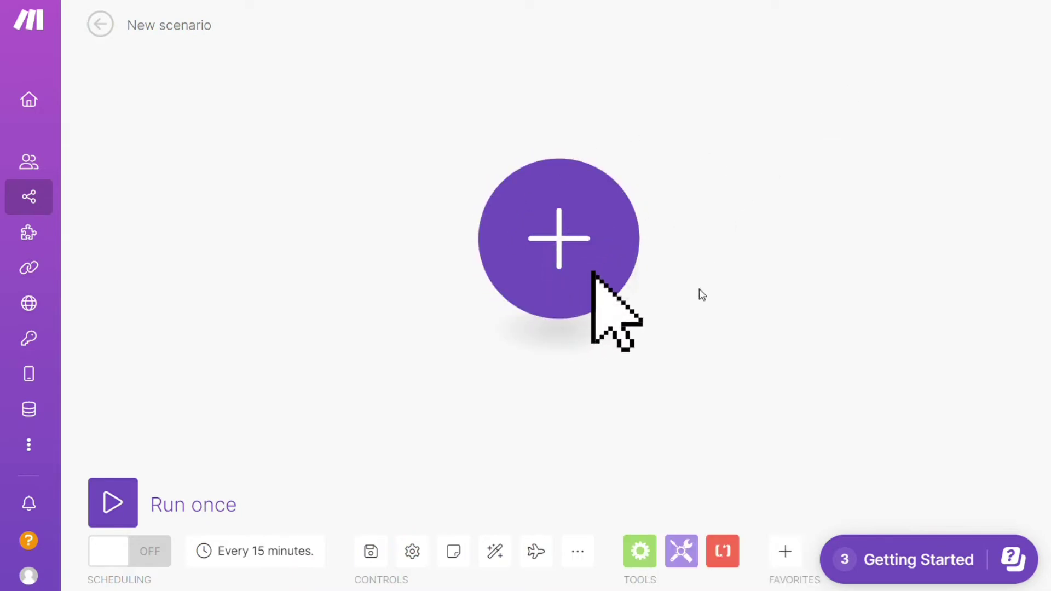
Search 'to do' and add Microsoft To Do's Watch Tasks as the first module
left_click(559, 256)
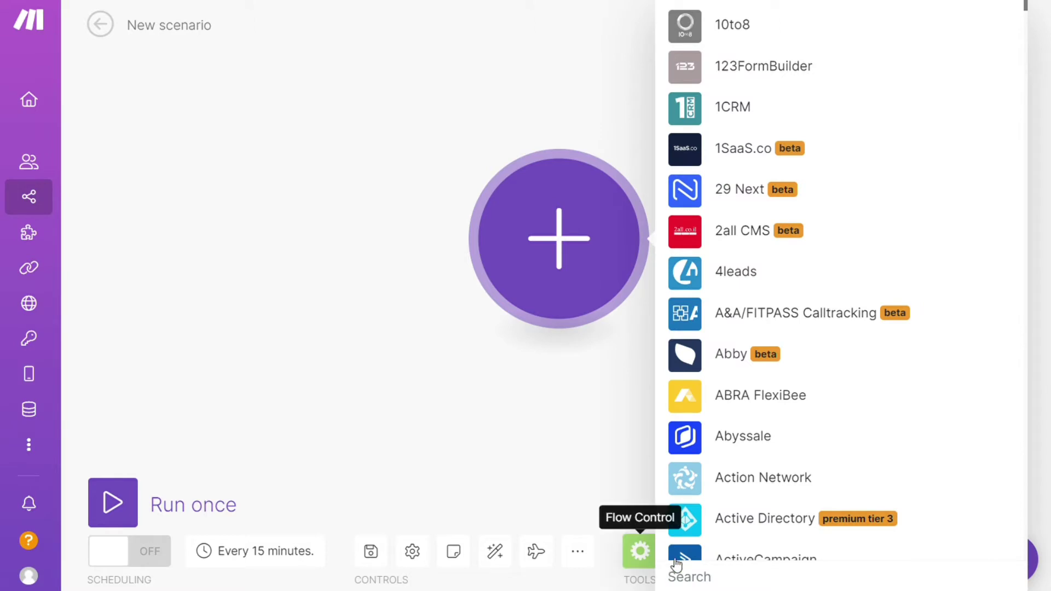
left_click(693, 580)
type("to do")
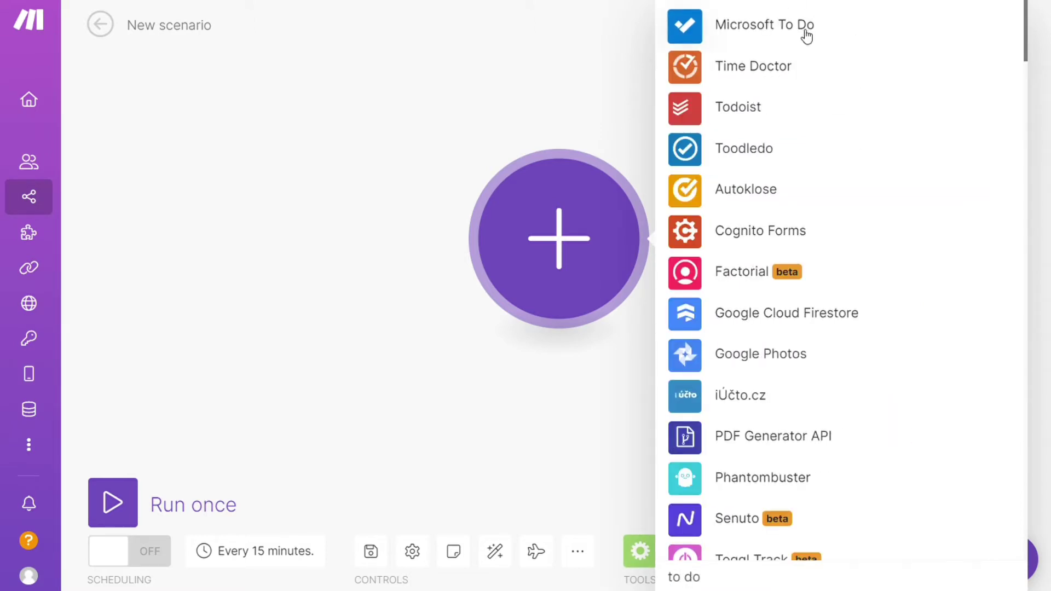
left_click(789, 31)
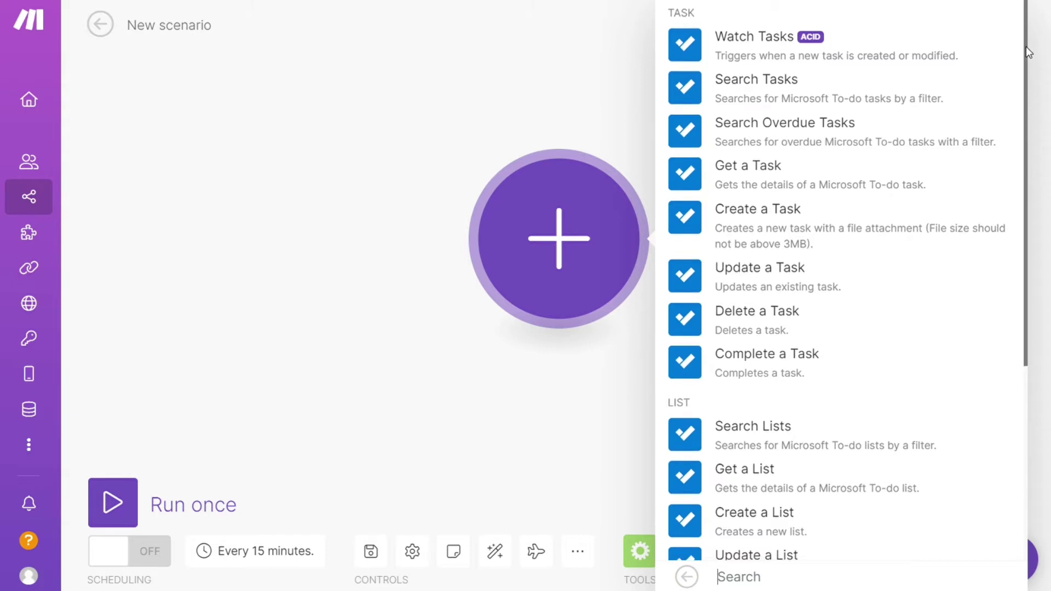
mouse_move(1026, 44)
left_mouse_down()
mouse_move(1025, 232)
mouse_move(1026, 34)
left_mouse_up()
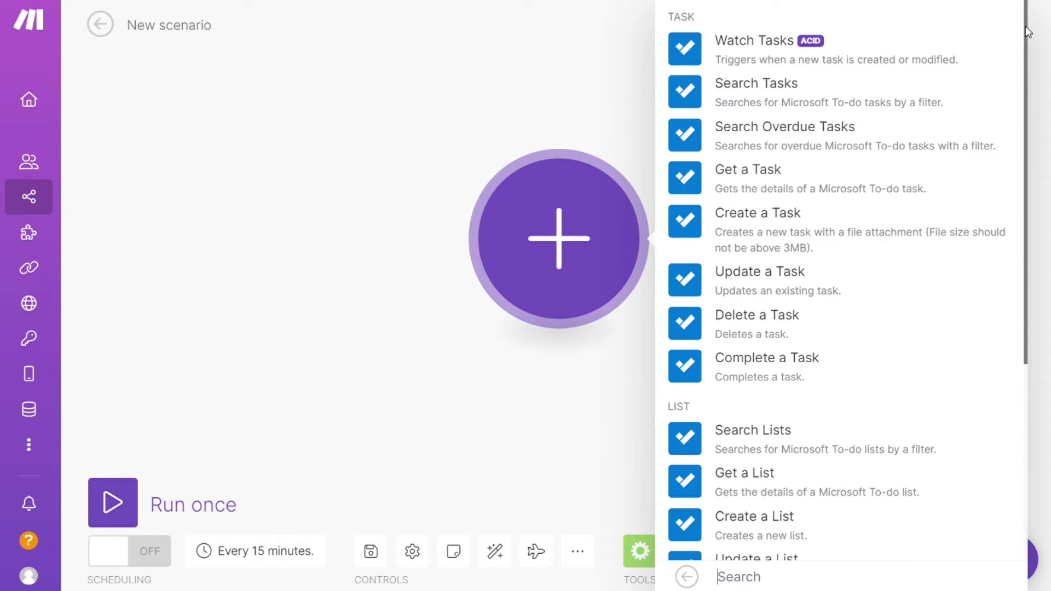
left_click(817, 53)
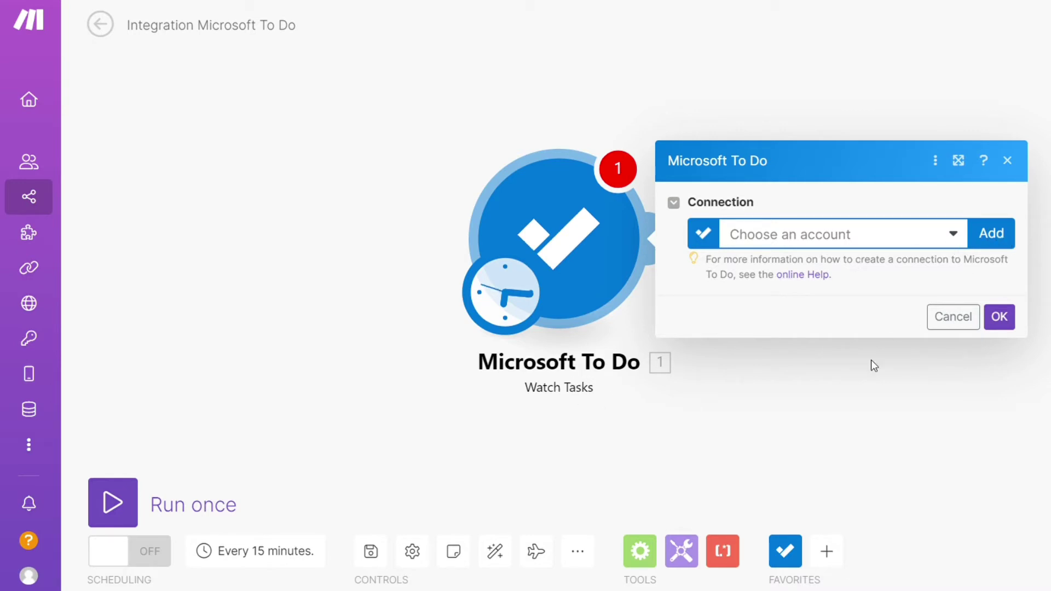
Close the To Do connection settings, add a second module and pick Google Calendar via 'cale'
left_click(810, 379)
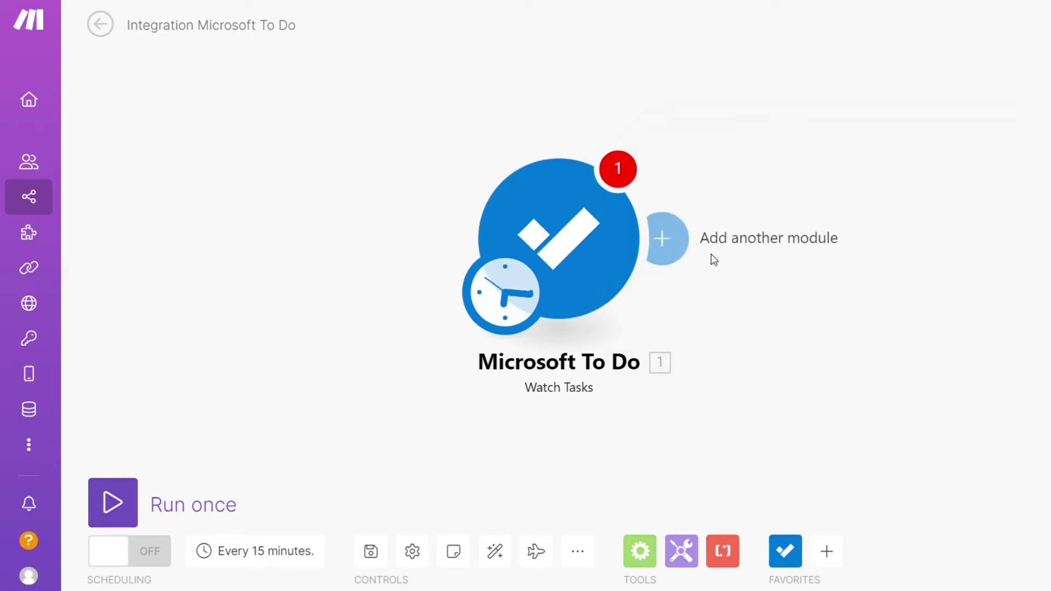
left_click(682, 251)
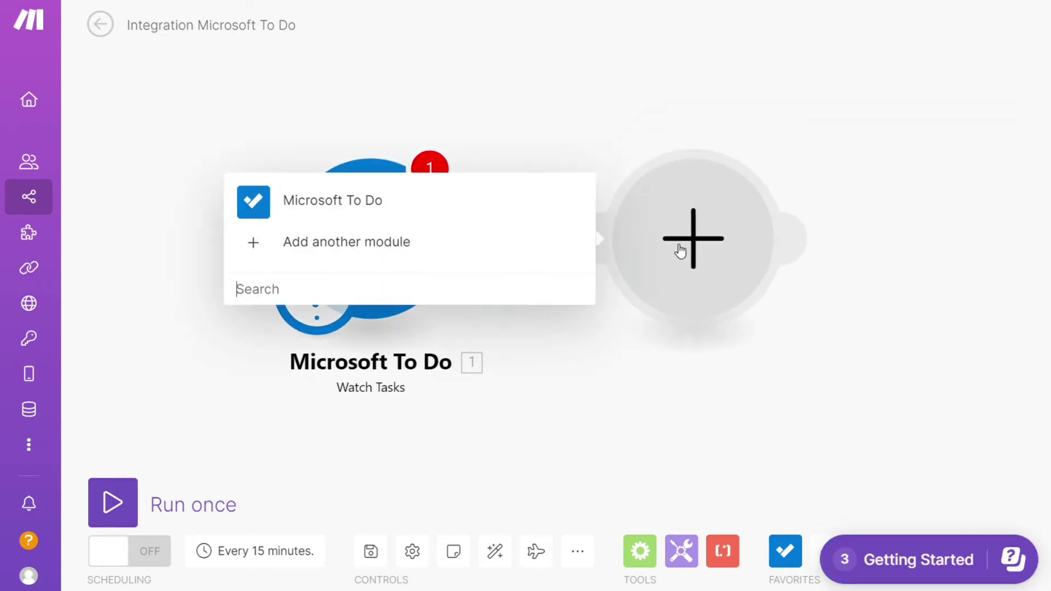
type("tas")
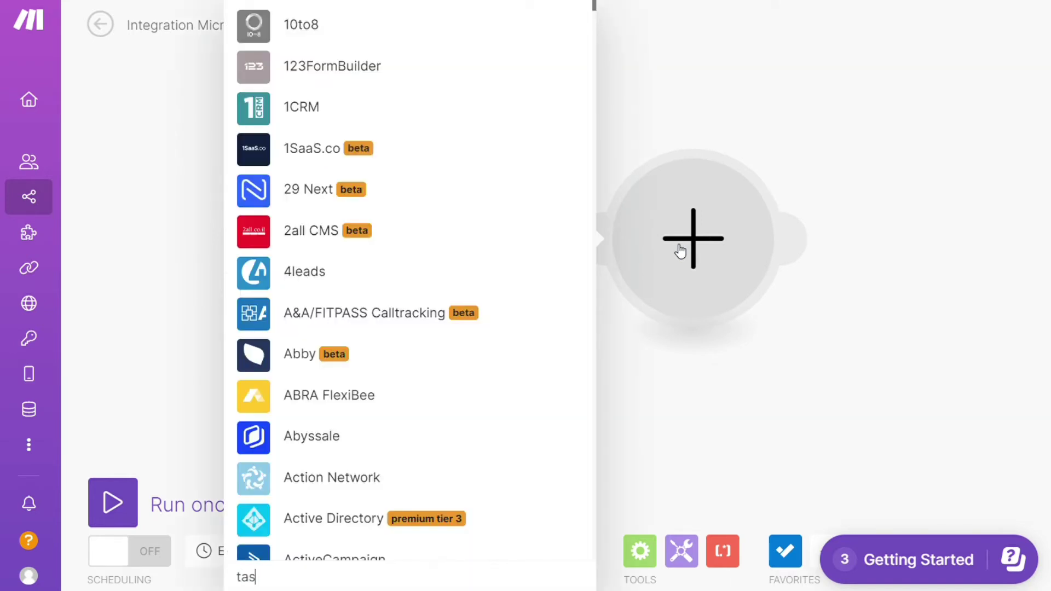
type("ks")
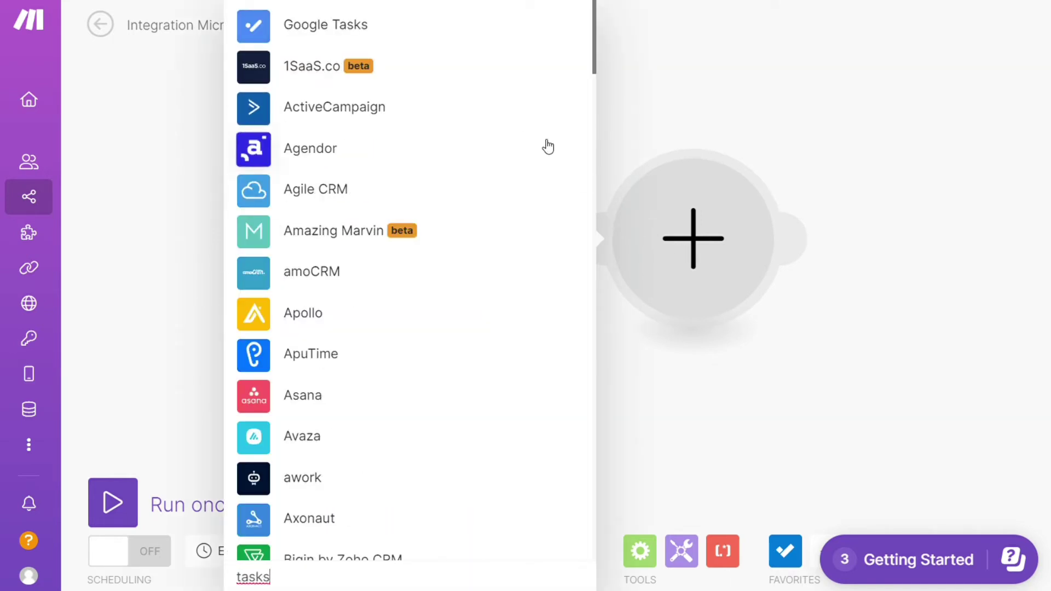
key("BackSpace")
key("BackSpace")
key("BackSpace")
key("BackSpace")
key("BackSpace")
type("cale")
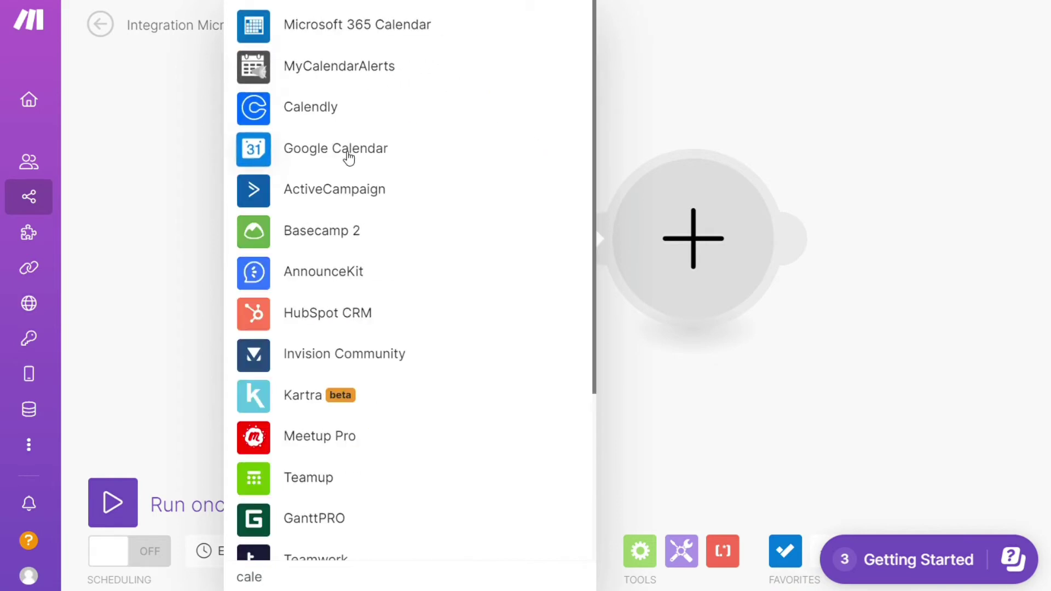
left_click(350, 156)
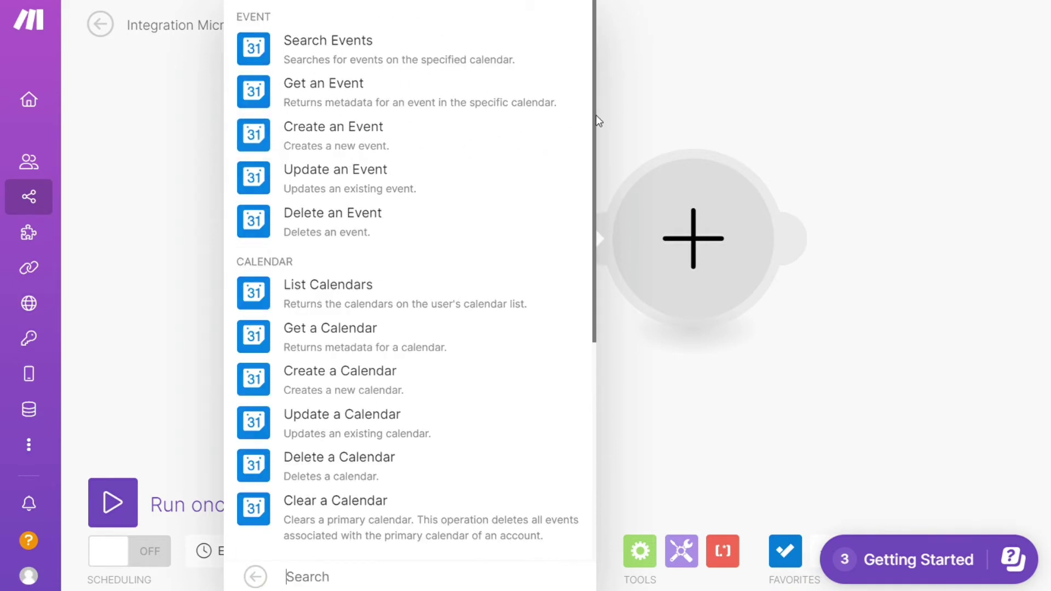
mouse_move(594, 116)
left_mouse_down()
mouse_move(590, 334)
mouse_move(592, 119)
left_mouse_up()
Choose Create an Event for Google Calendar and dismiss the Connection dialog without an account
left_click(372, 131)
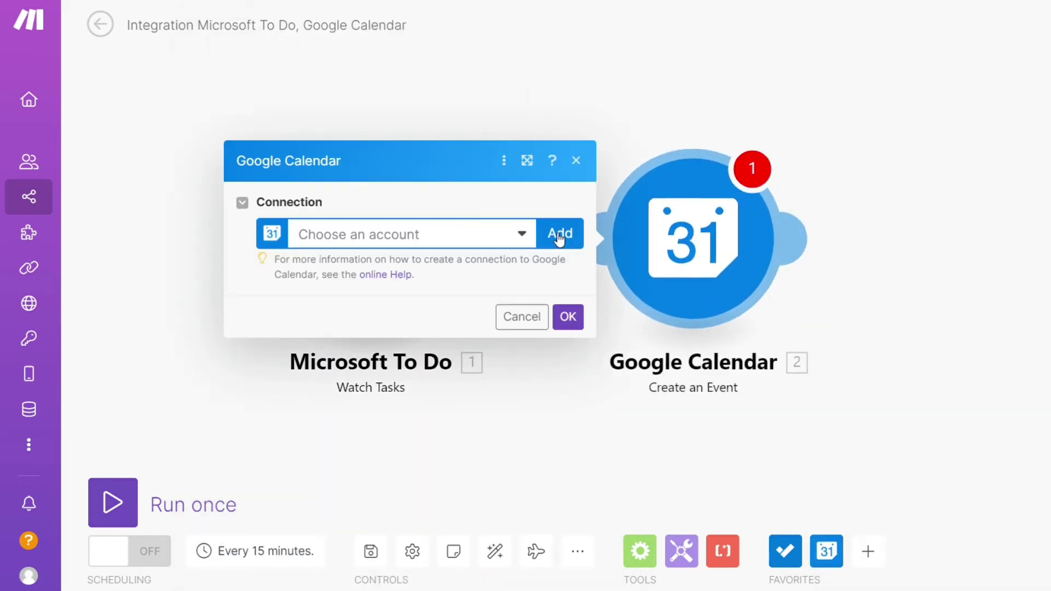
left_click(572, 380)
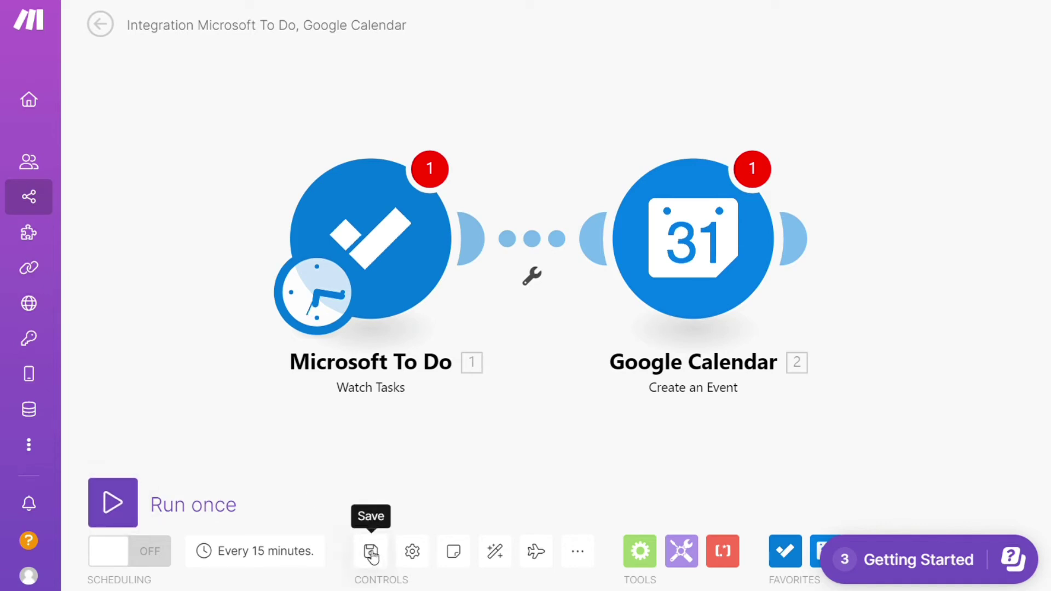
Go to the public Templates page, discarding the unsaved scenario changes
mouse_move(51, 245)
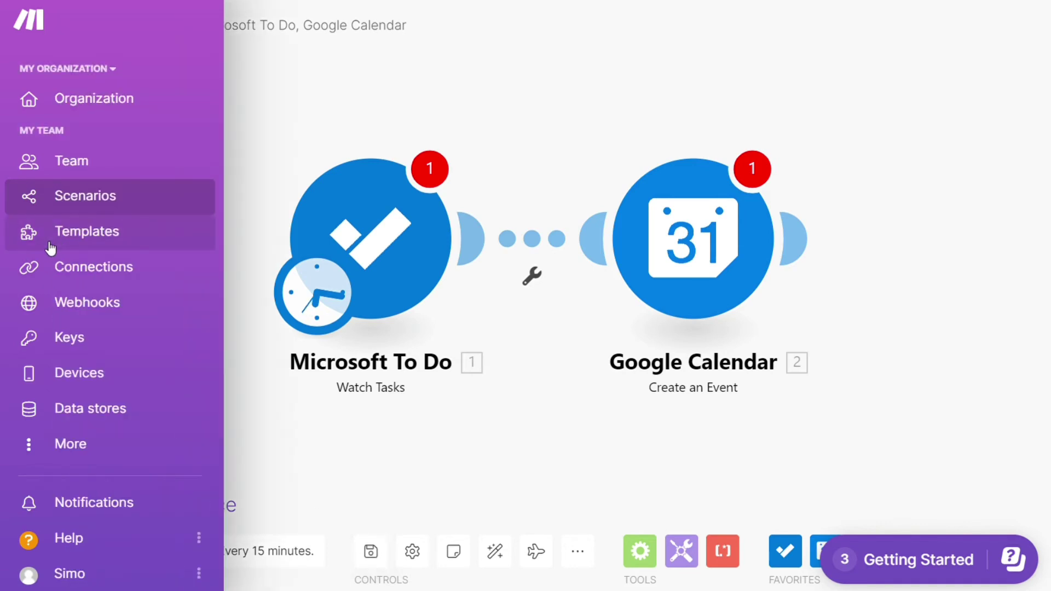
left_click(91, 249)
left_click(562, 146)
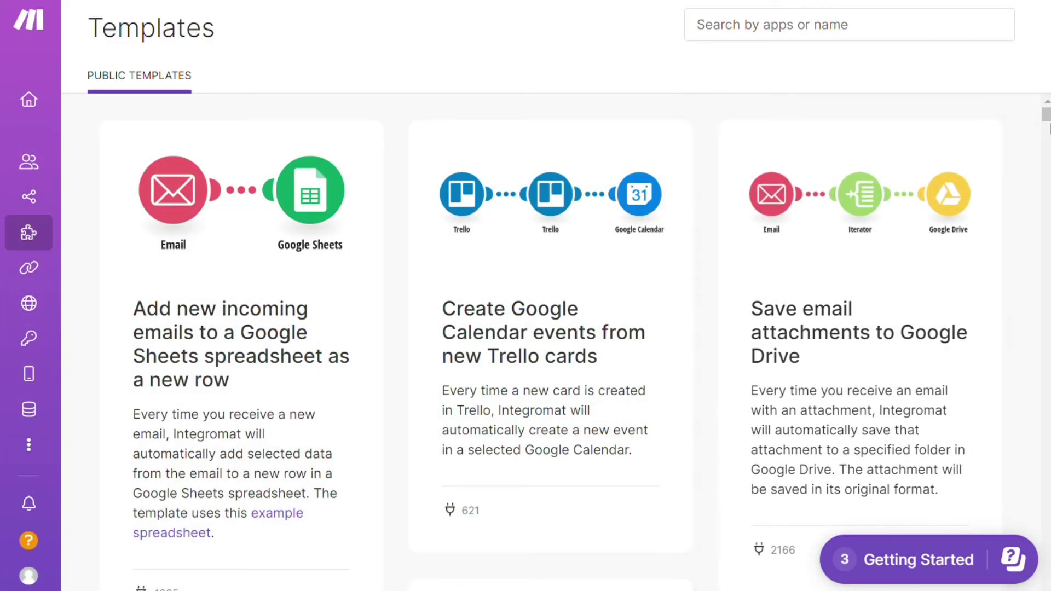
mouse_move(1043, 122)
left_mouse_down()
mouse_move(1047, 239)
mouse_move(1045, 114)
left_mouse_up()
Filter templates to Microsoft To Do and open the ClickUp-to-Microsoft To Do template
left_click(867, 33)
type("to do")
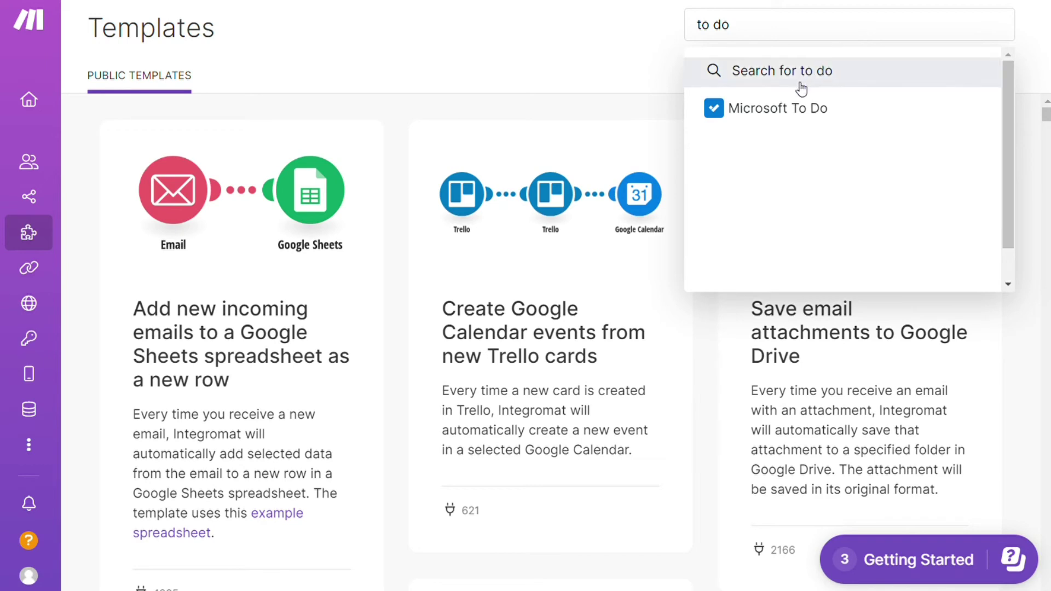
left_click(794, 112)
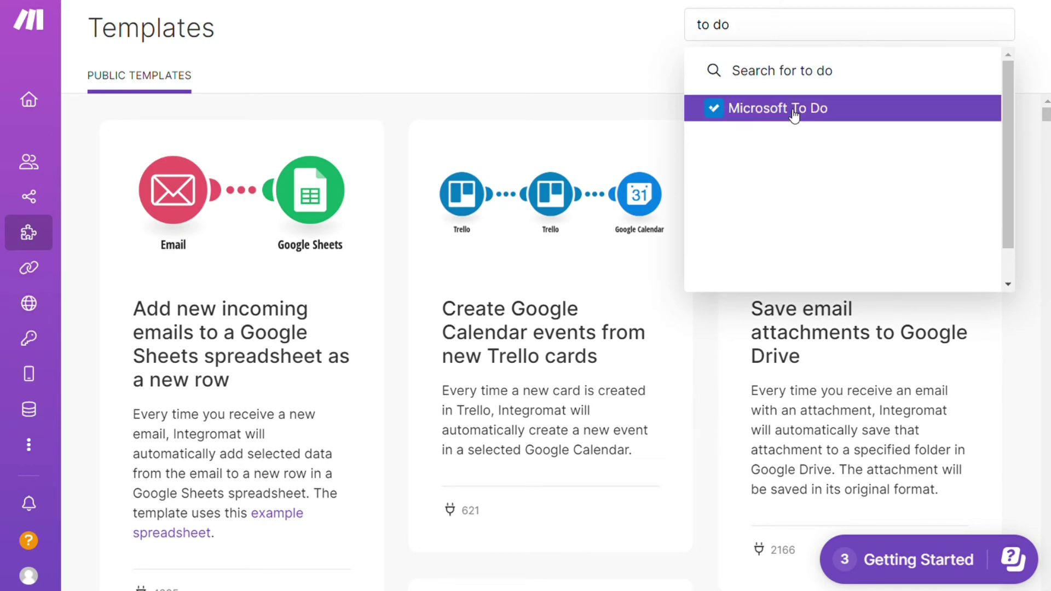
left_click(624, 120)
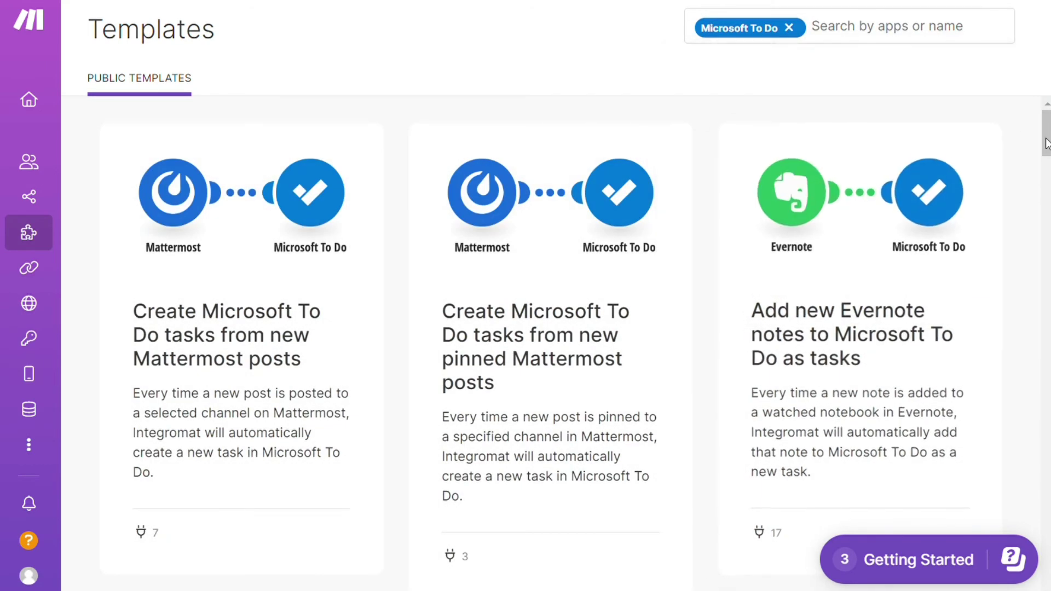
left_click_drag(1047, 141, 1025, 365)
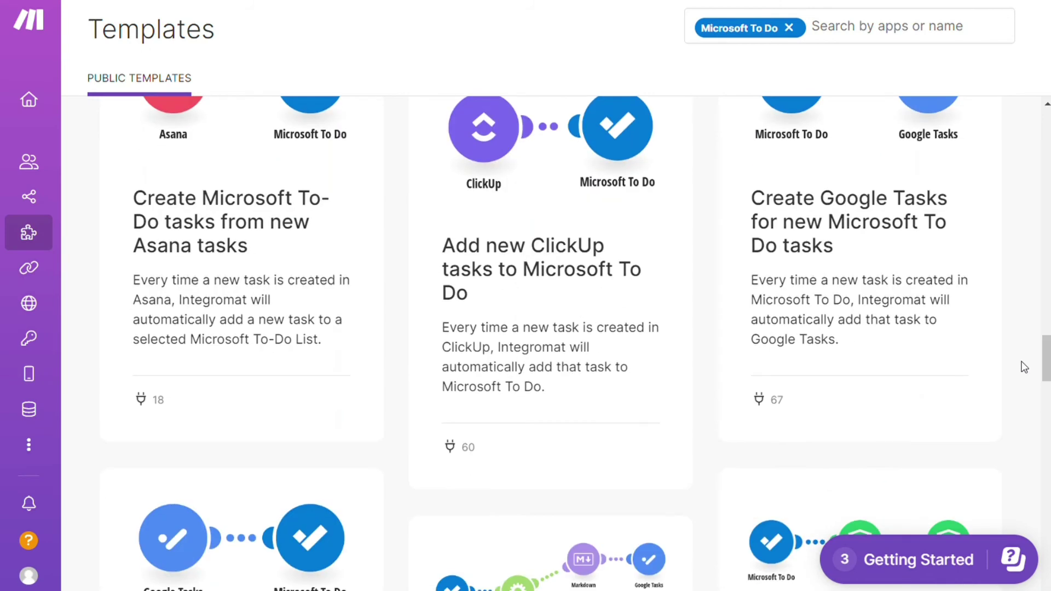
left_click(595, 257)
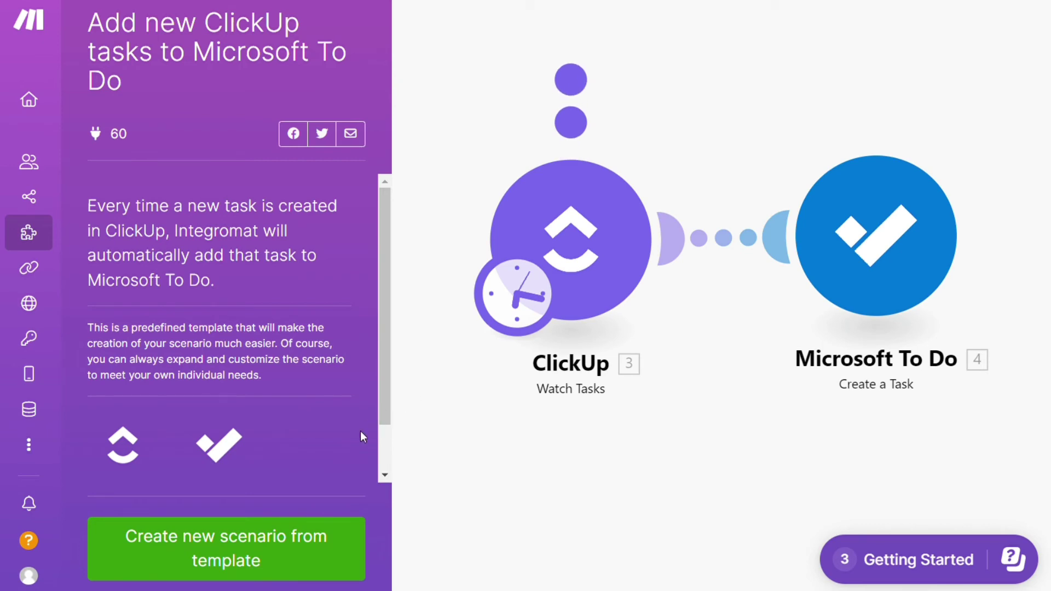
Return to the unfiltered Templates gallery from the left sidebar
mouse_move(33, 236)
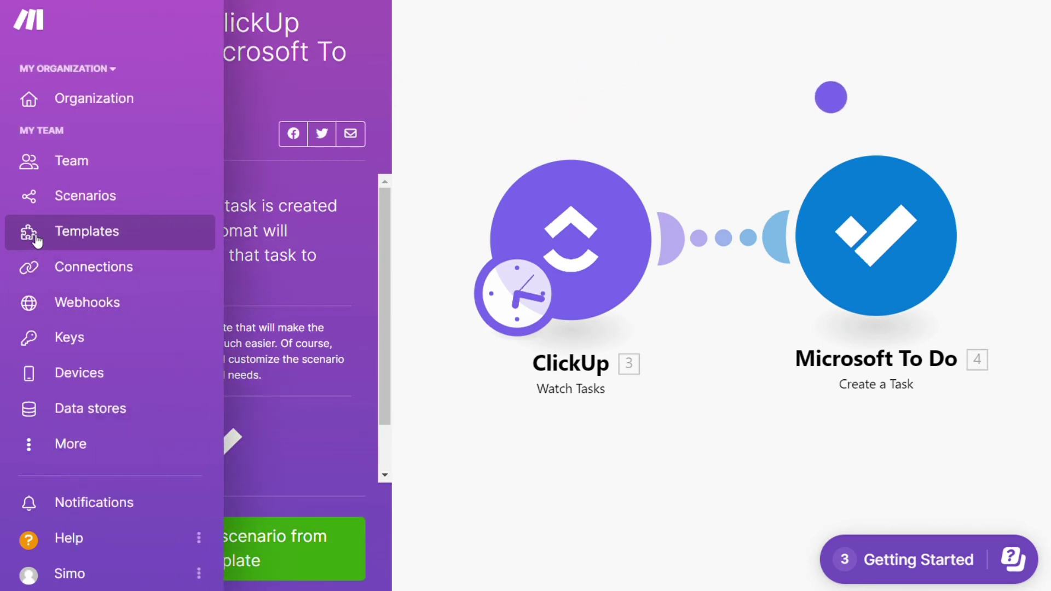
left_click(36, 238)
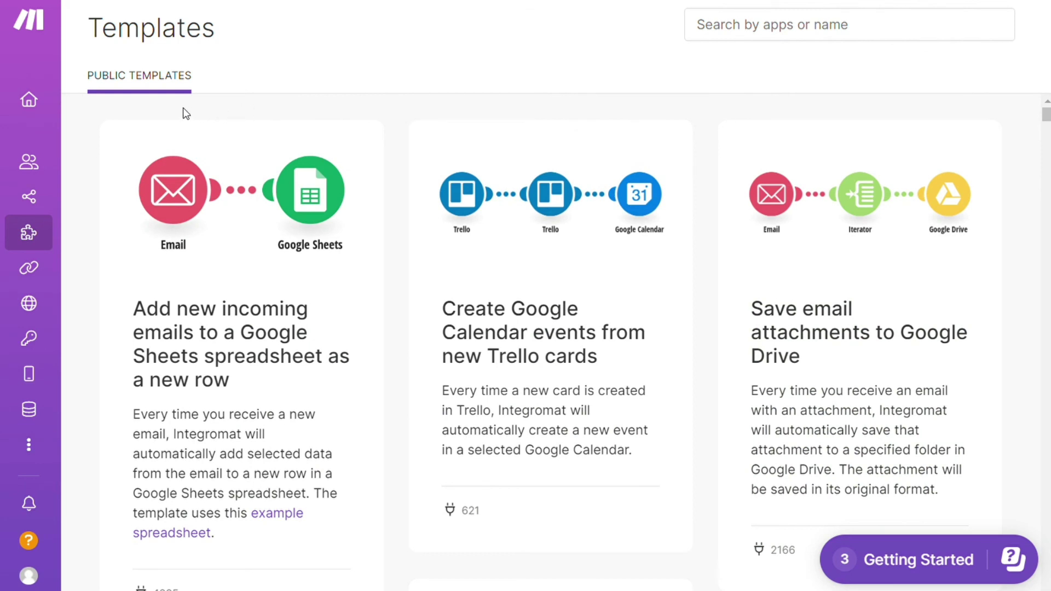
Open Contact Support under Help and scroll the form, leaving the scenario URL field empty
mouse_move(81, 498)
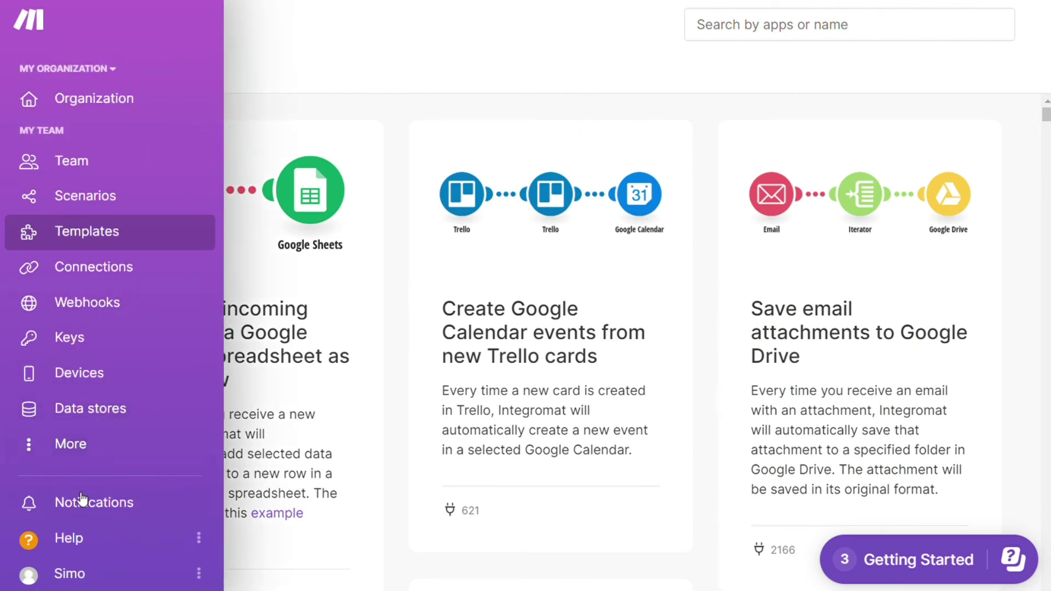
left_click(70, 537)
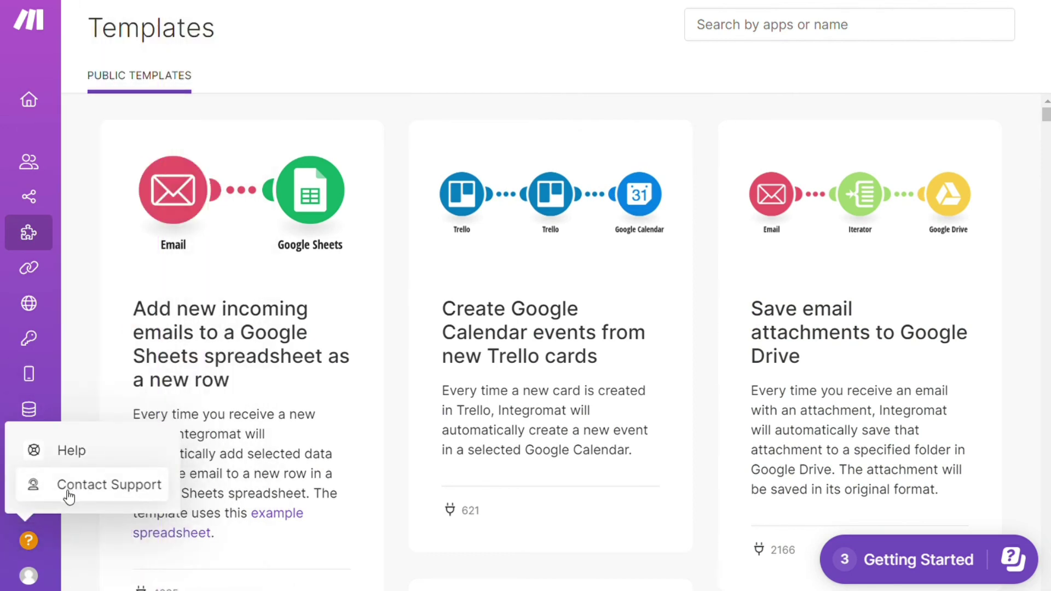
left_click(82, 485)
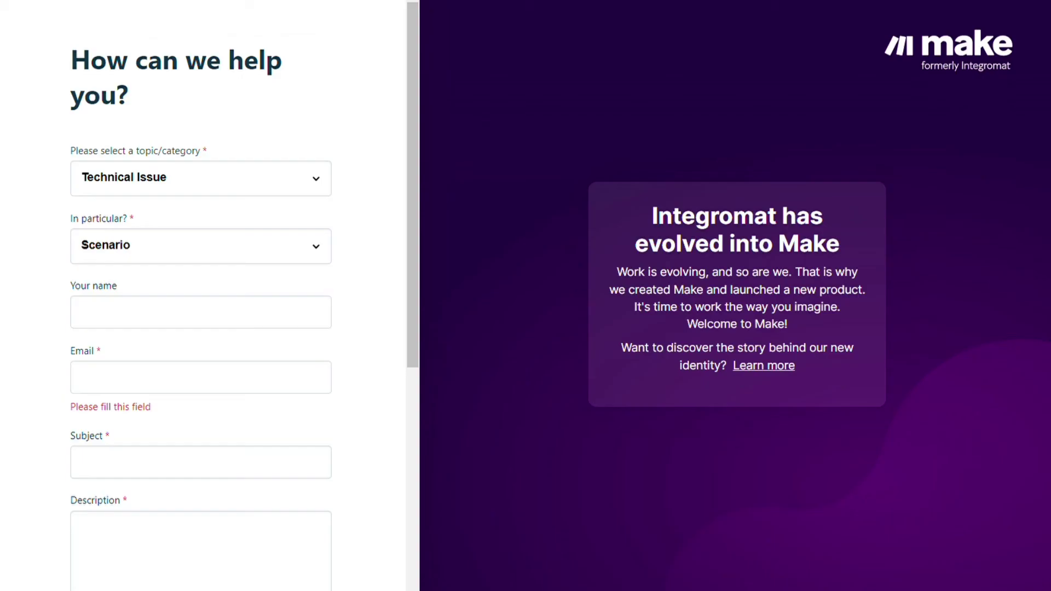
left_click_drag(412, 167, 412, 184)
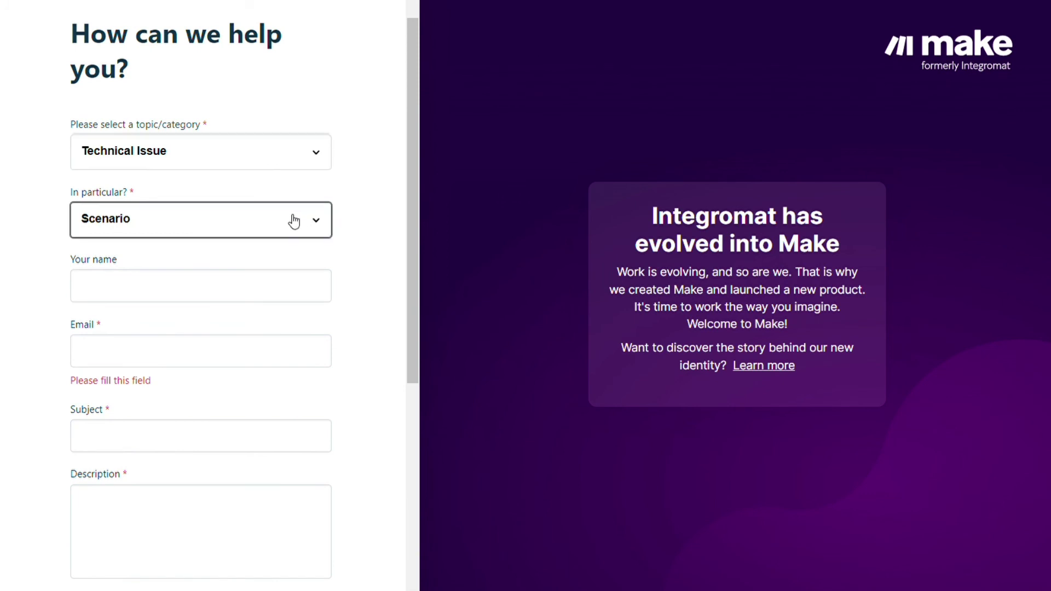
left_click_drag(409, 210, 396, 417)
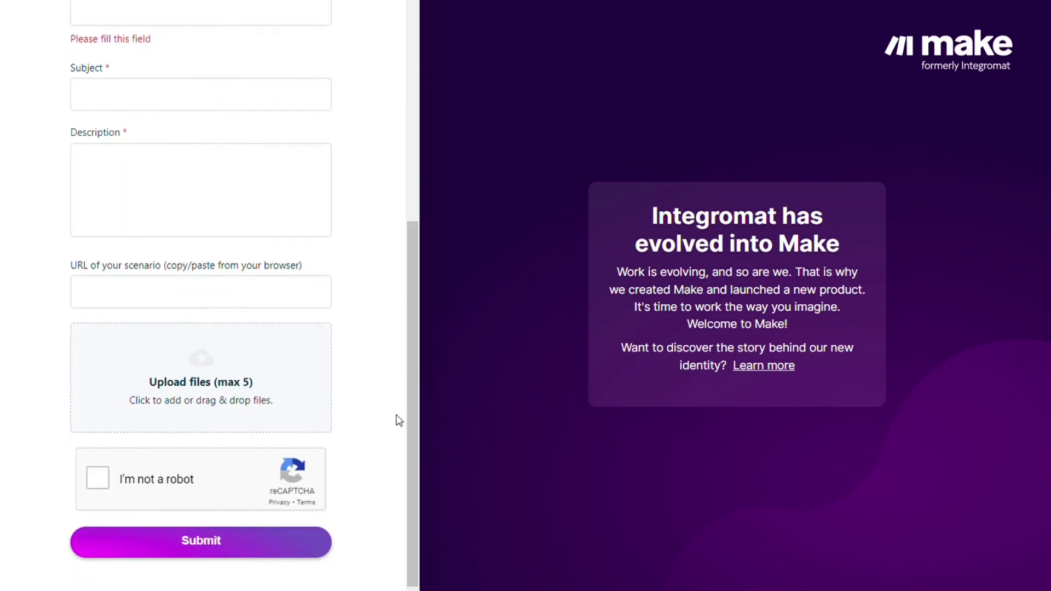
left_click(302, 297)
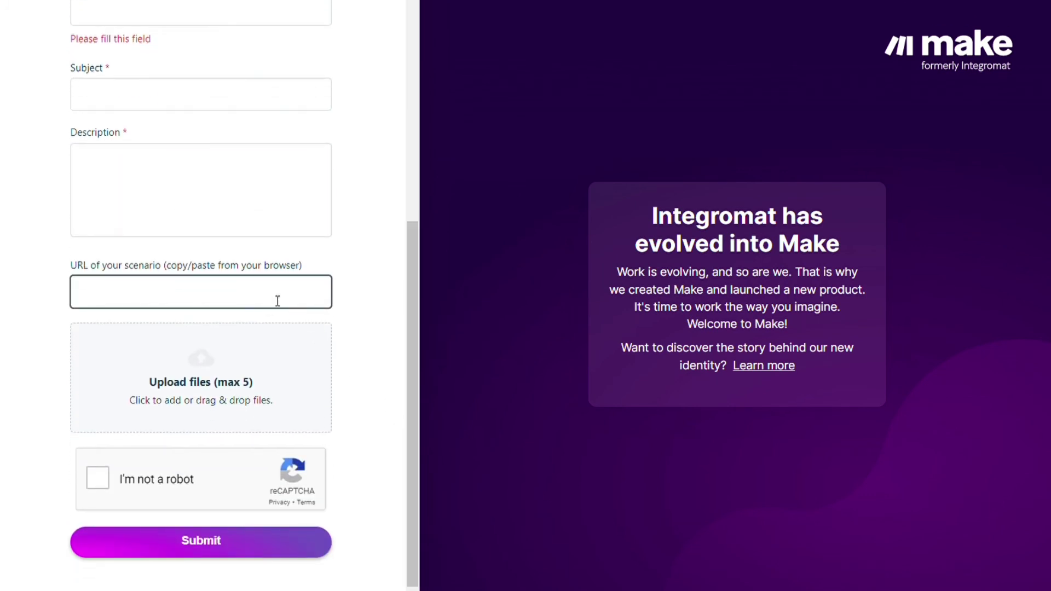
left_click(388, 272)
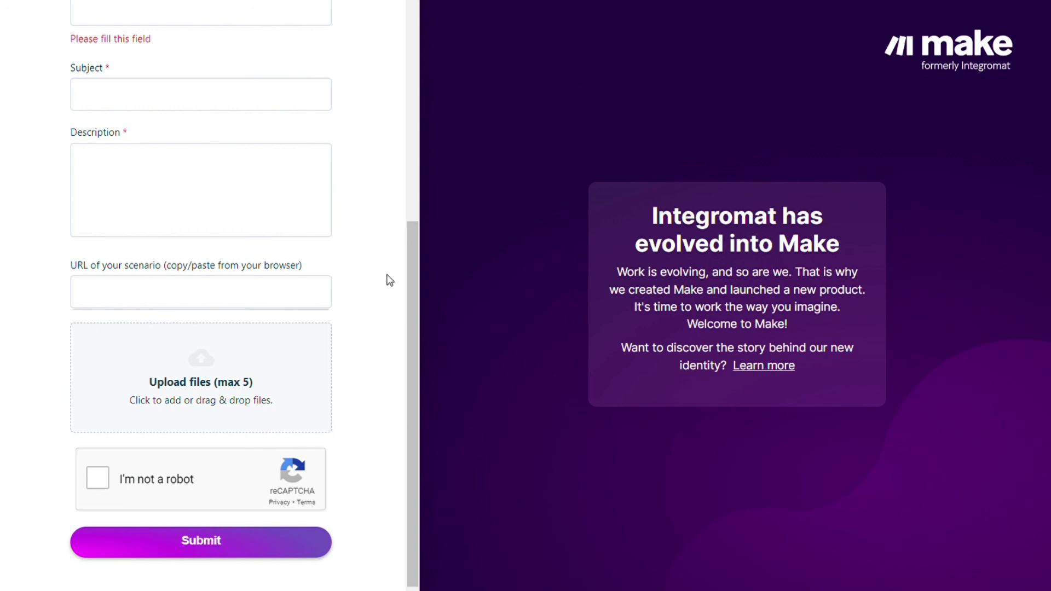